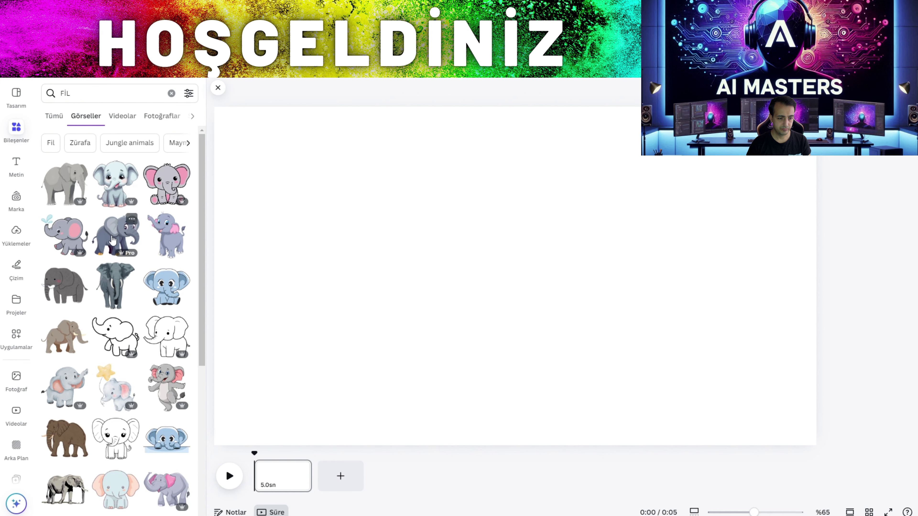
# Insert the realistic grey standing elephant with white tusks from the FİL results and move it down to the page's bottom edge
pyautogui.scroll(-5, 152, 268)
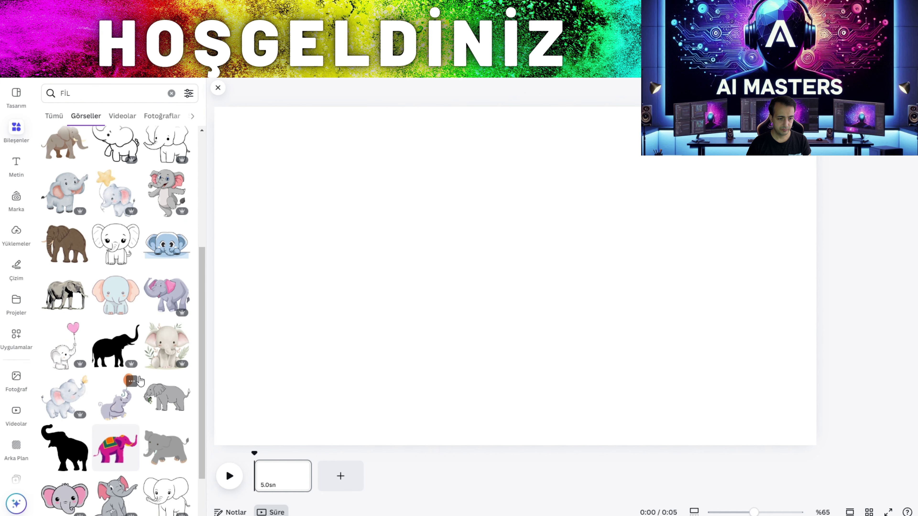
pyautogui.scroll(-8, 149, 369)
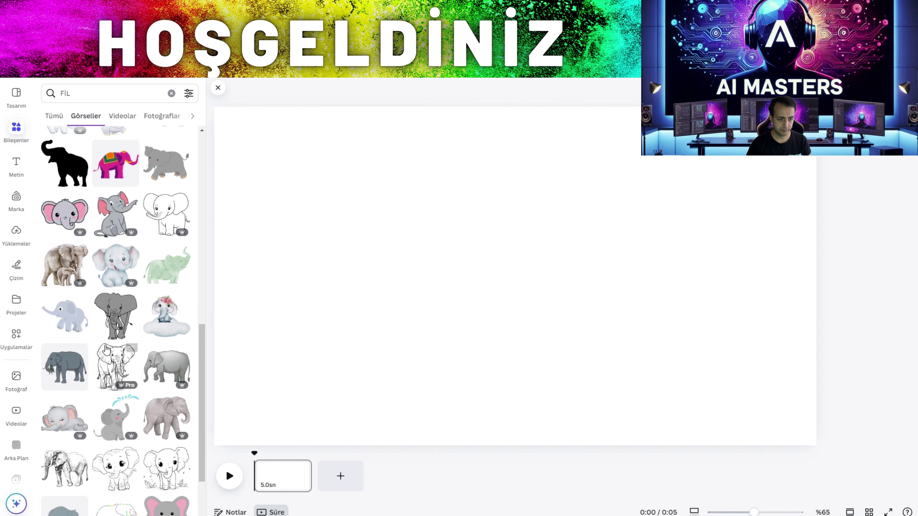
pyautogui.scroll(-4, 118, 327)
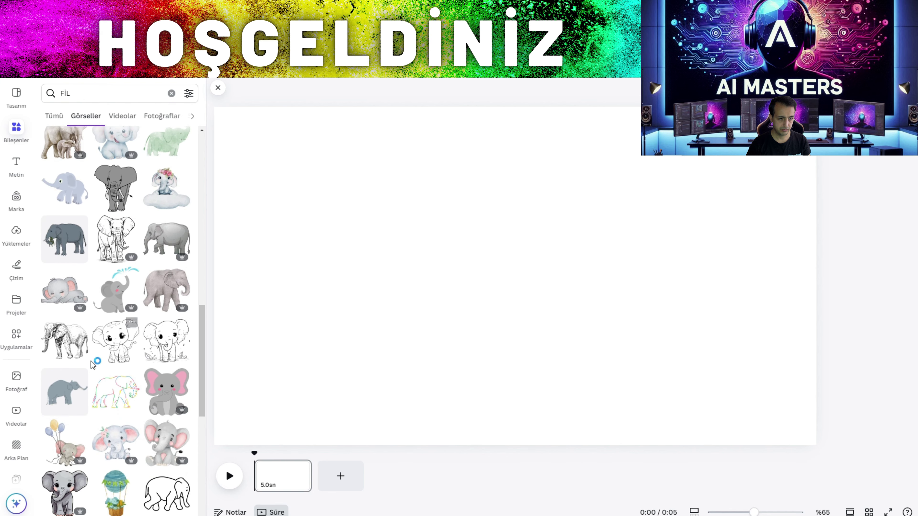
pyautogui.scroll(12, 102, 236)
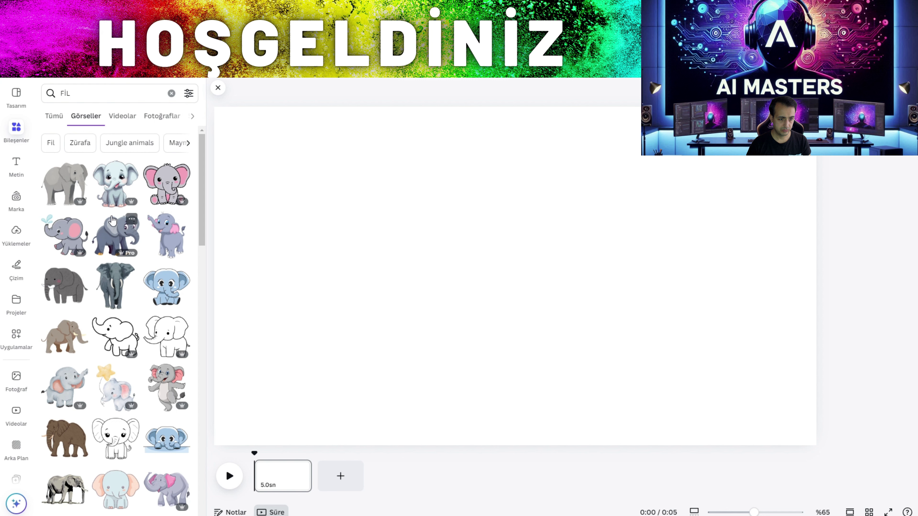
pyautogui.click(63, 187)
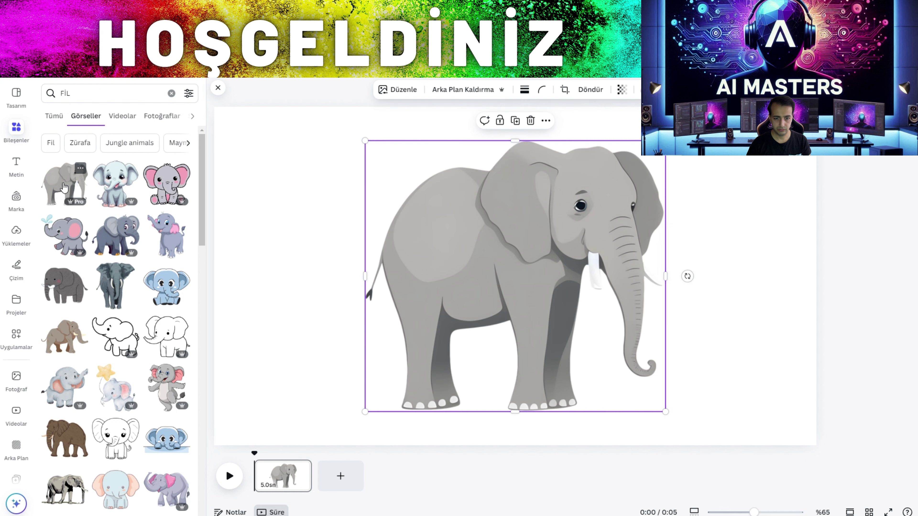
pyautogui.moveTo(506, 312); pyautogui.dragTo(523, 334)
pyautogui.click(759, 246)
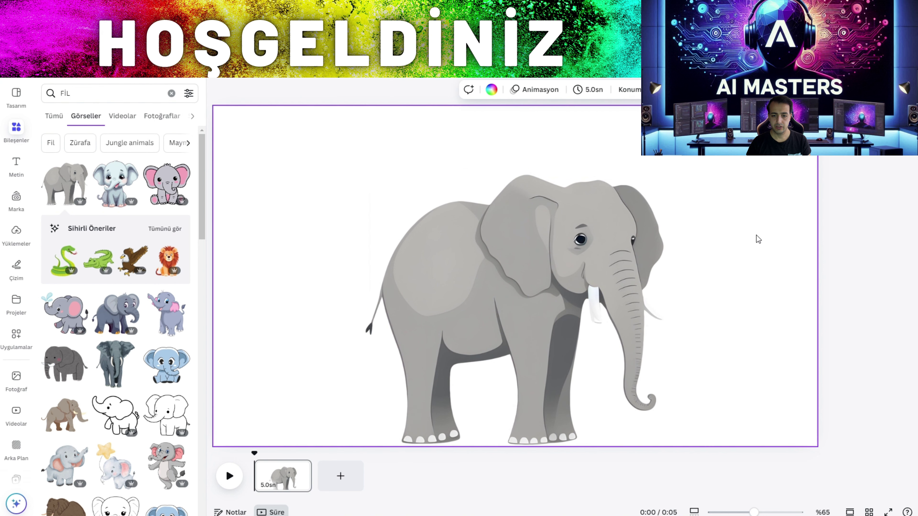
# Change the page background colour to sea blue (Deniz mavisi #0cc0df)
pyautogui.rightClick(756, 236)
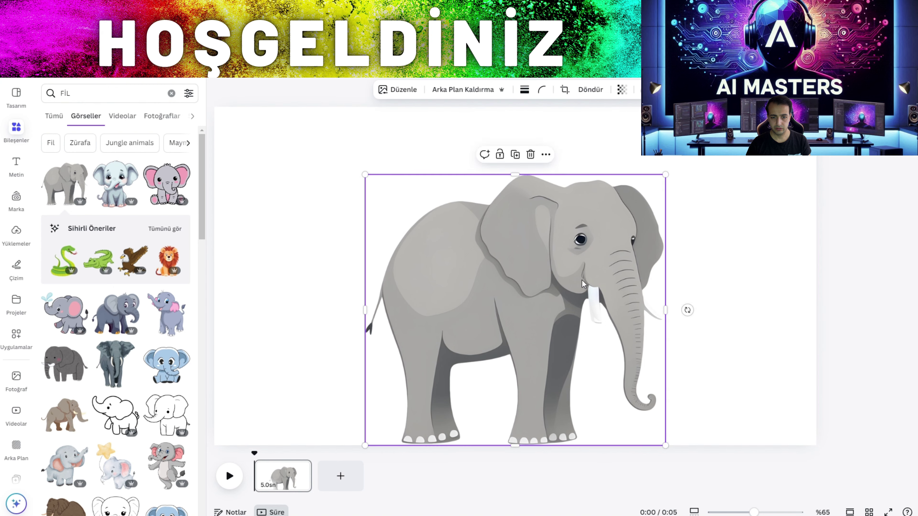
pyautogui.moveTo(686, 307); pyautogui.dragTo(627, 301)
pyautogui.click(685, 199)
pyautogui.click(492, 89)
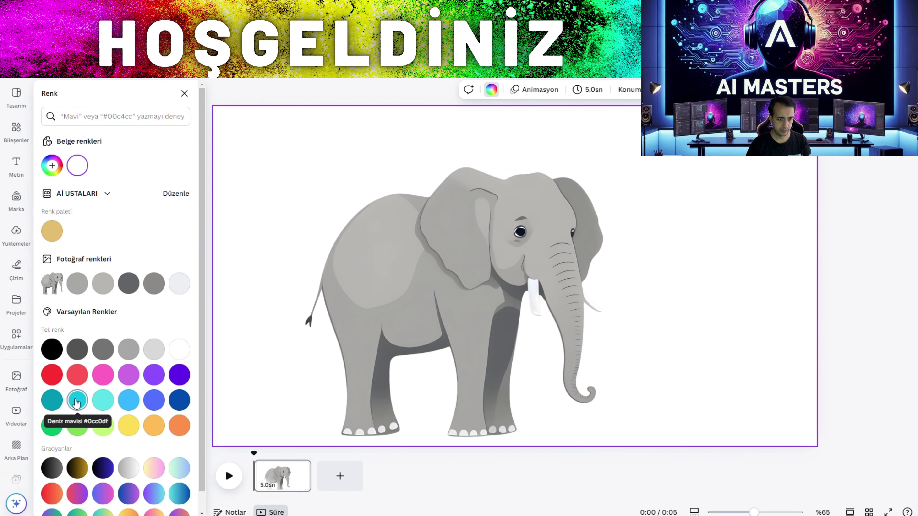
pyautogui.click(77, 402)
# Reposition the elephant horizontally centred on the page with its feet at the bottom edge
pyautogui.moveTo(470, 307); pyautogui.dragTo(545, 312)
pyautogui.click(336, 222)
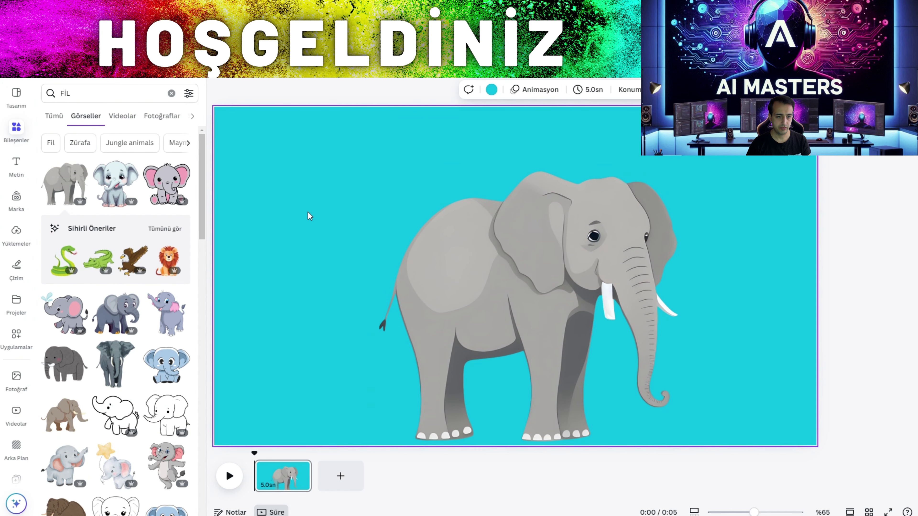
pyautogui.moveTo(534, 230); pyautogui.dragTo(523, 231)
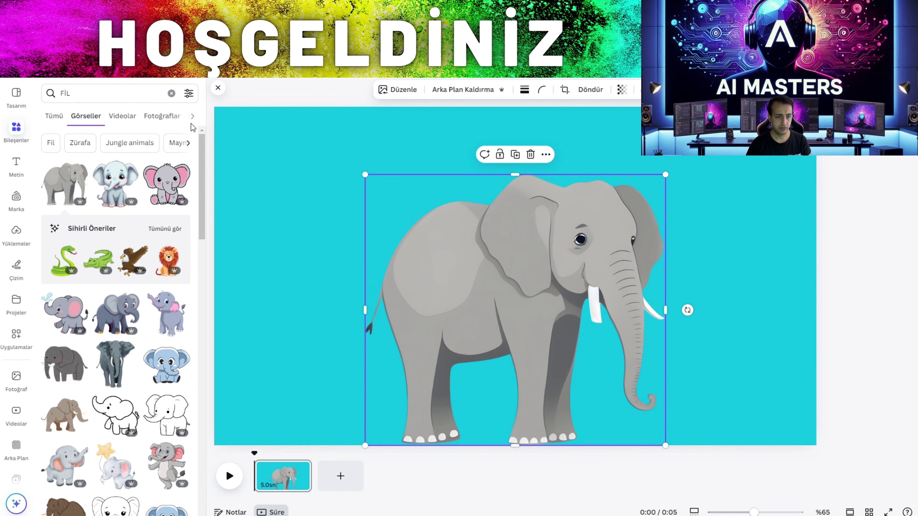
# Apply the Kiraz duotone (Çift ton) effect to the elephant
pyautogui.click(409, 96)
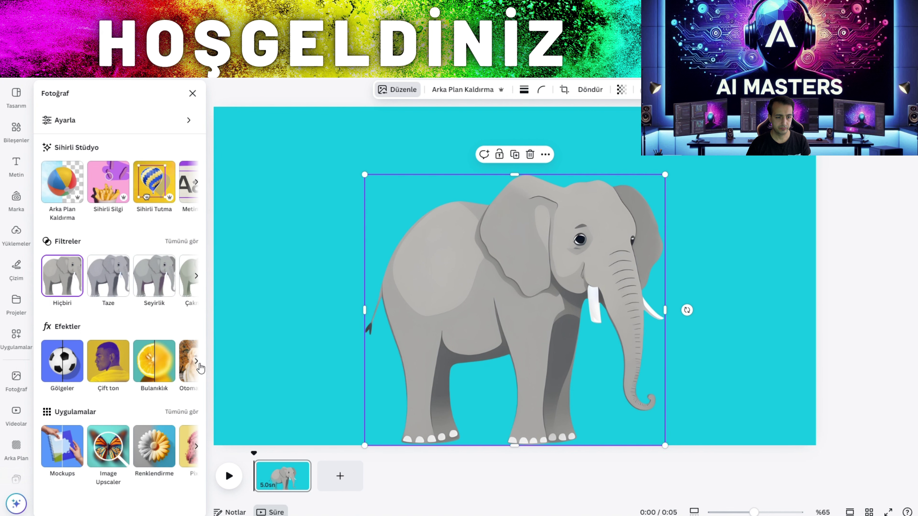
pyautogui.click(113, 359)
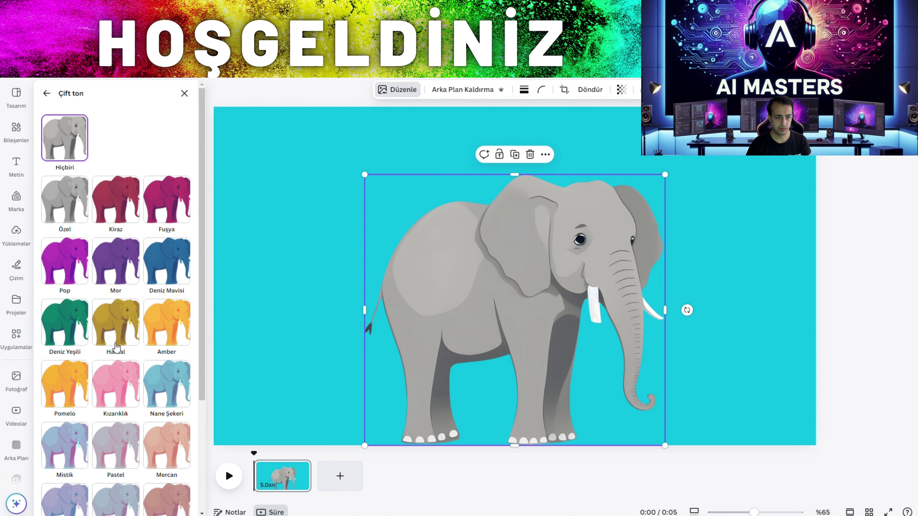
pyautogui.click(119, 202)
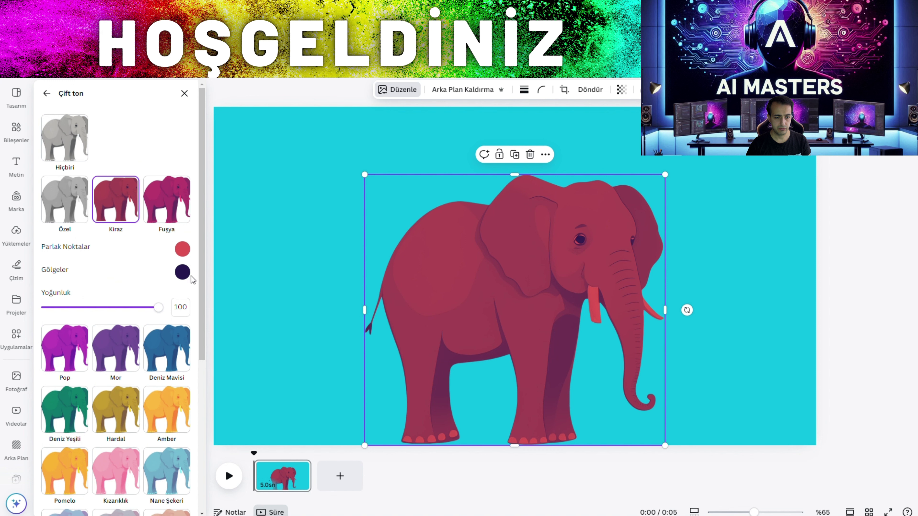
# Set both the highlights (Parlak Noktalar) and shadows (Gölgeler) of the elephant's duotone to #000000
pyautogui.click(183, 249)
pyautogui.moveTo(205, 314); pyautogui.dragTo(181, 322)
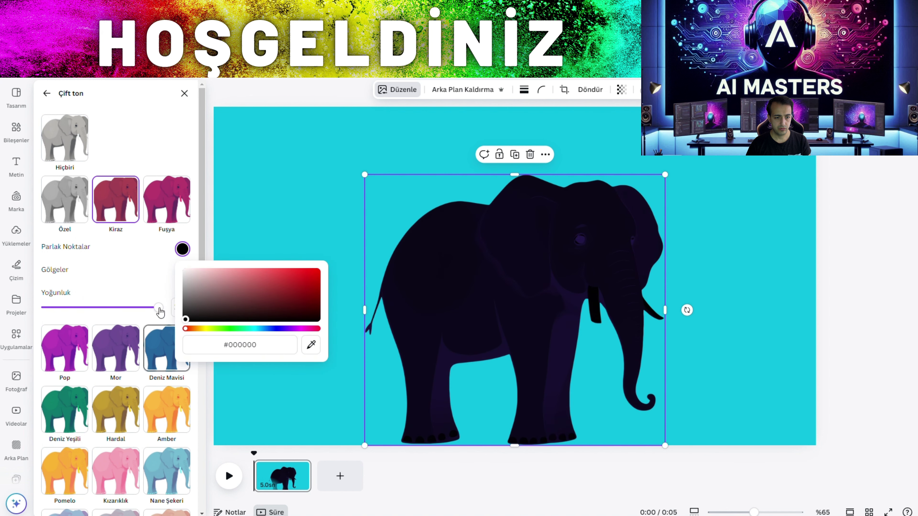
pyautogui.click(171, 280)
pyautogui.click(182, 272)
pyautogui.moveTo(276, 324)
pyautogui.mouseDown()
pyautogui.moveTo(215, 328)
pyautogui.moveTo(165, 359)
pyautogui.mouseUp()
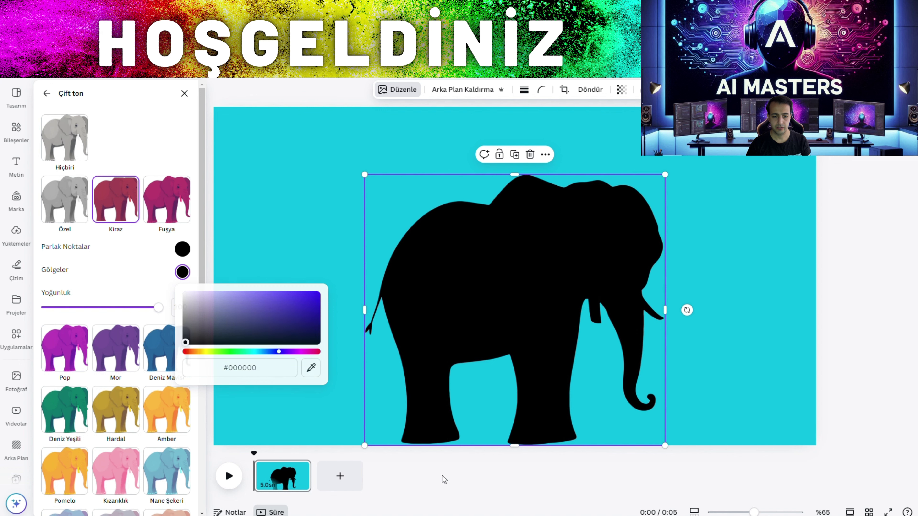
pyautogui.click(427, 481)
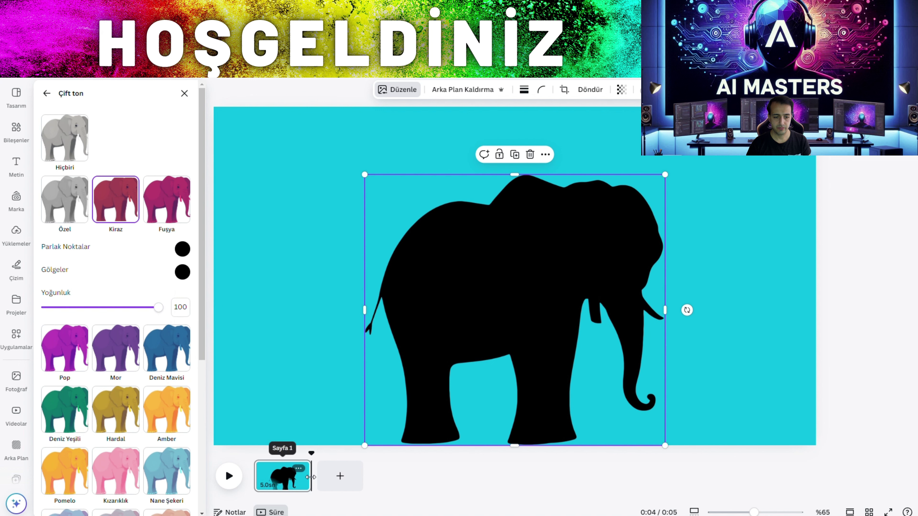
# Add a second page and insert the same grey elephant near its centre with the feet at the bottom edge, as on the first page
pyautogui.rightClick(291, 472)
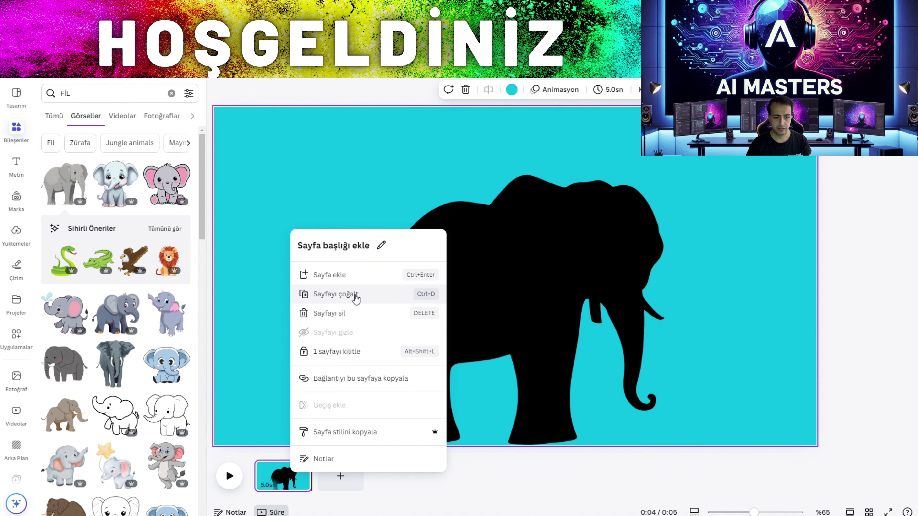
pyautogui.click(340, 483)
pyautogui.click(340, 482)
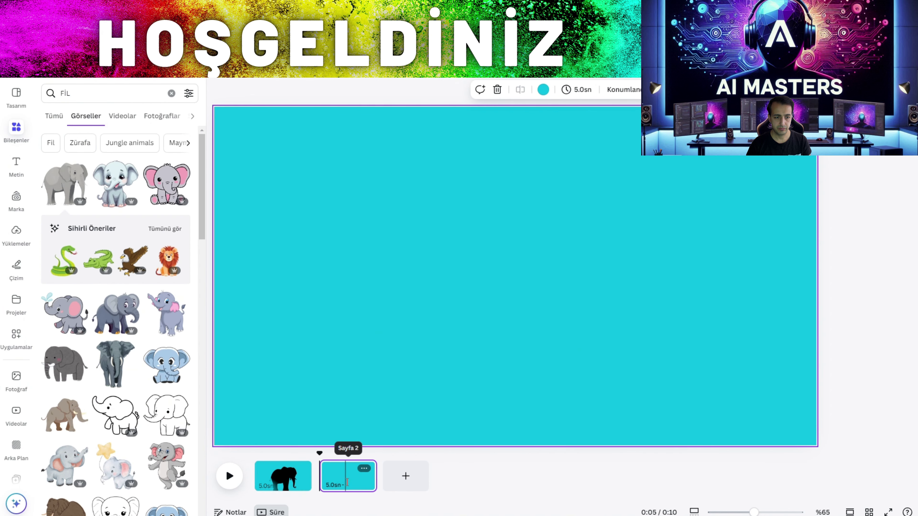
pyautogui.click(75, 181)
pyautogui.moveTo(542, 278); pyautogui.dragTo(540, 319)
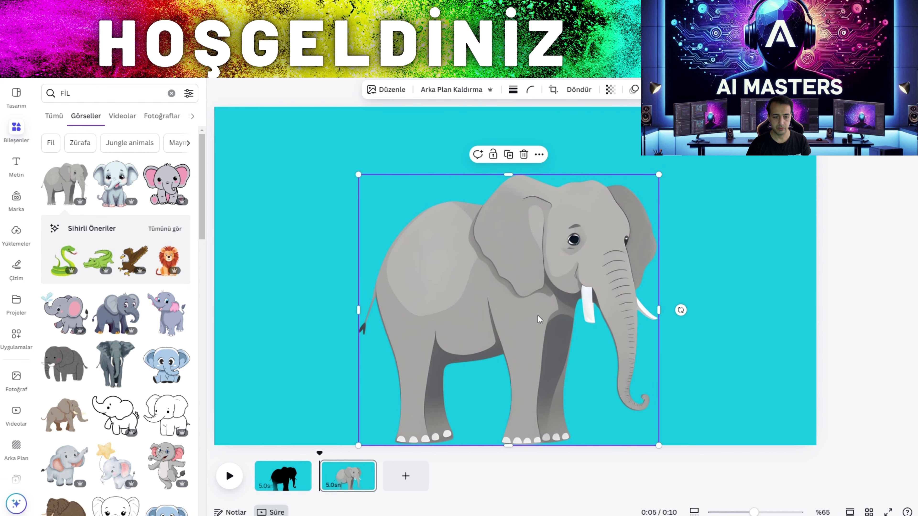
pyautogui.click(300, 492)
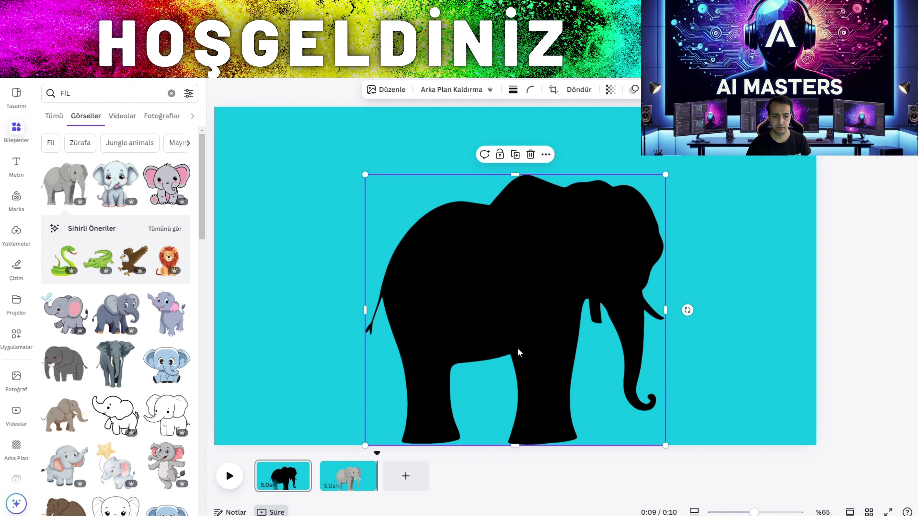
pyautogui.click(354, 496)
pyautogui.click(515, 264)
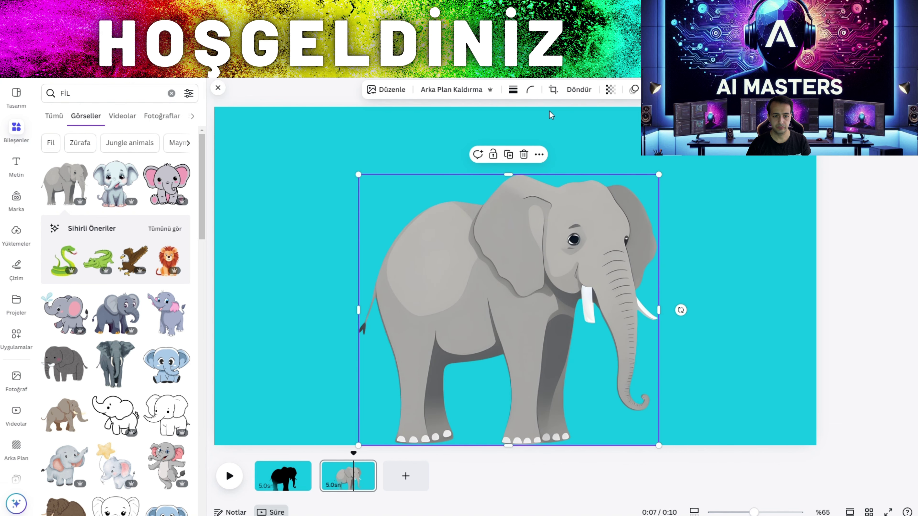
pyautogui.click(478, 116)
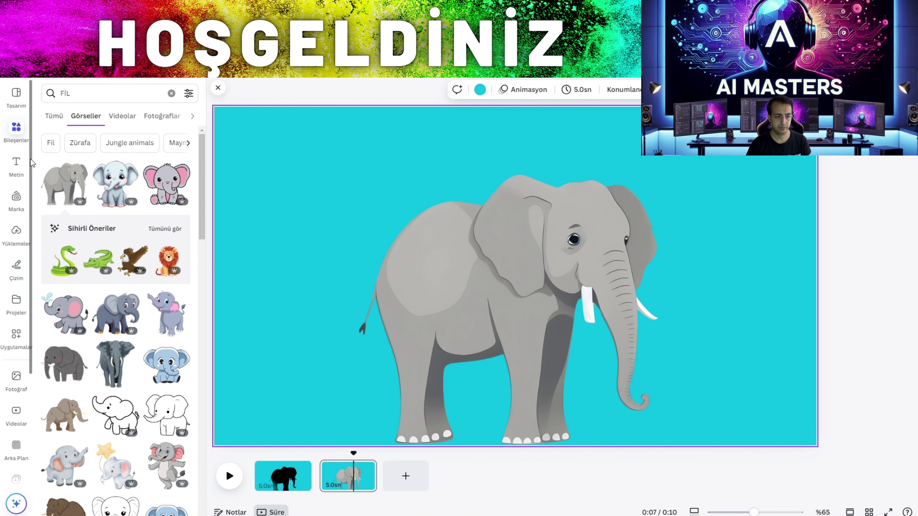
# Add the "welcome little one!" font combination over the elephant on the second page and delete its small subtitle line
pyautogui.click(16, 166)
pyautogui.scroll(-2, 132, 315)
pyautogui.scroll(-4, 132, 314)
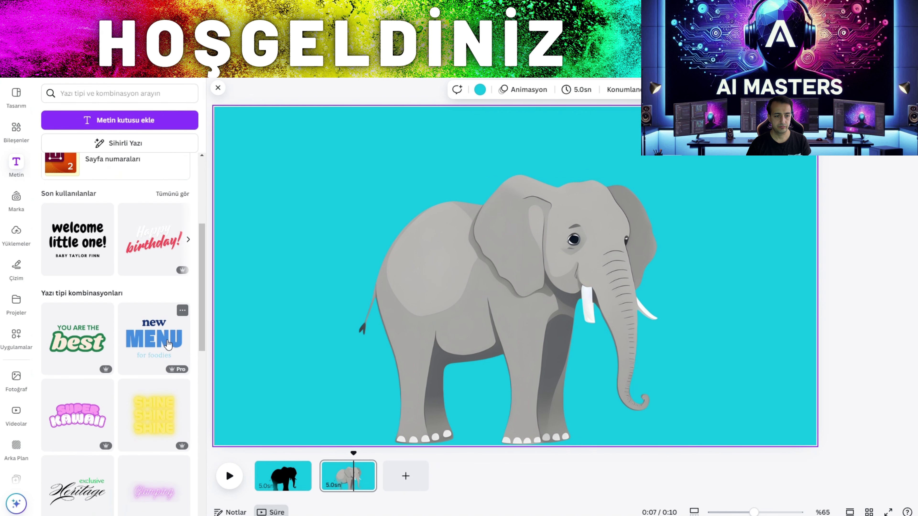
pyautogui.scroll(2, 168, 325)
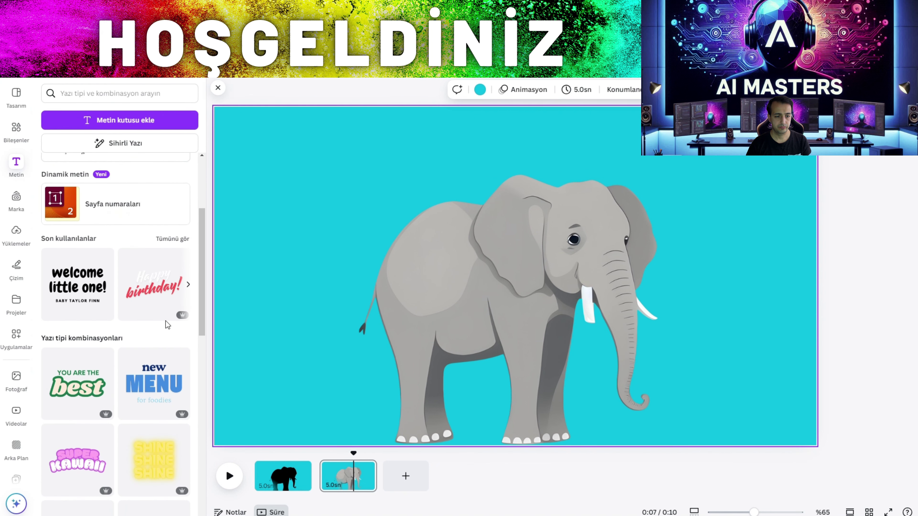
pyautogui.click(100, 279)
pyautogui.moveTo(500, 318); pyautogui.dragTo(430, 236)
pyautogui.click(431, 250)
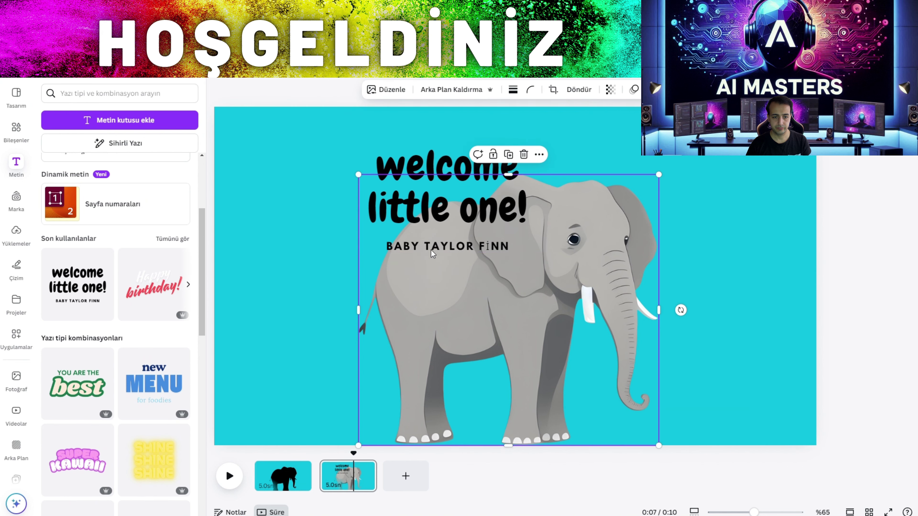
pyautogui.doubleClick(431, 250)
pyautogui.press('Delete')
# Widen the "welcome little one!" text box and replace its text with "FİL"
pyautogui.doubleClick(454, 203)
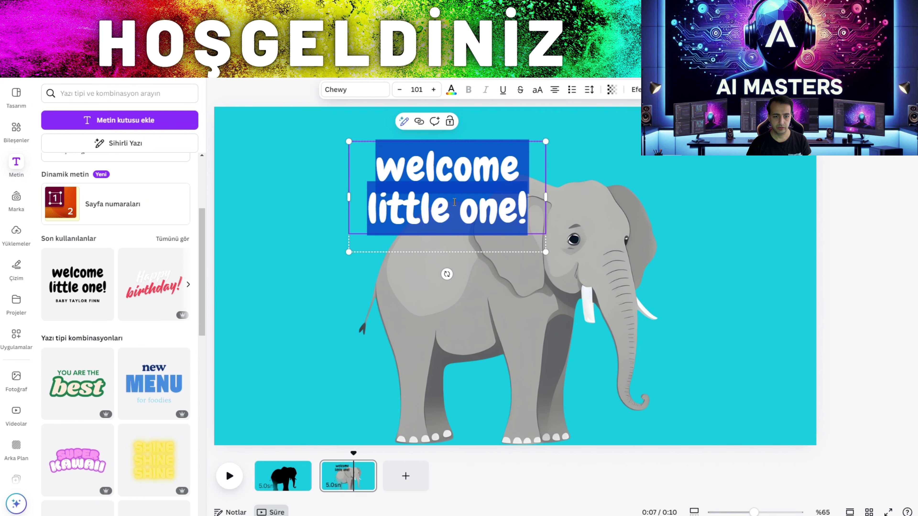
pyautogui.click(454, 203)
pyautogui.moveTo(546, 197); pyautogui.dragTo(635, 201)
pyautogui.moveTo(506, 173); pyautogui.dragTo(489, 179)
pyautogui.tripleClick(548, 206)
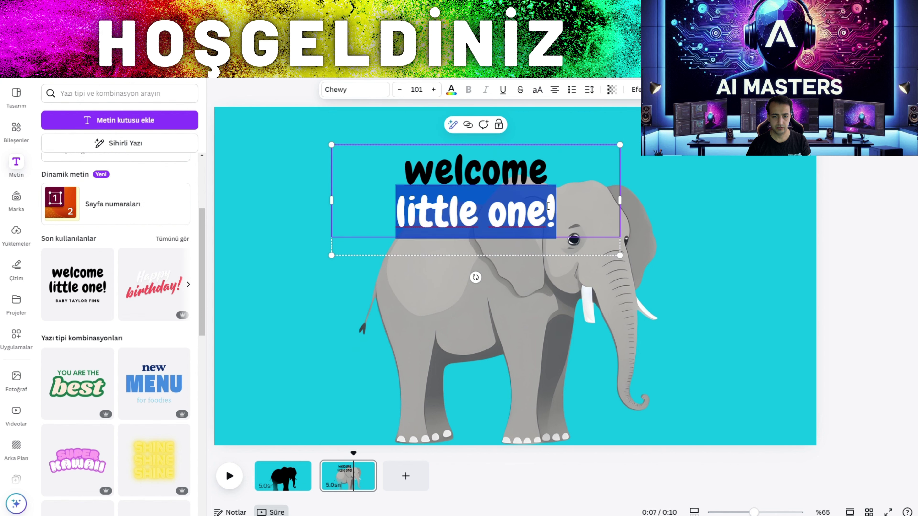
pyautogui.moveTo(548, 206); pyautogui.dragTo(393, 167)
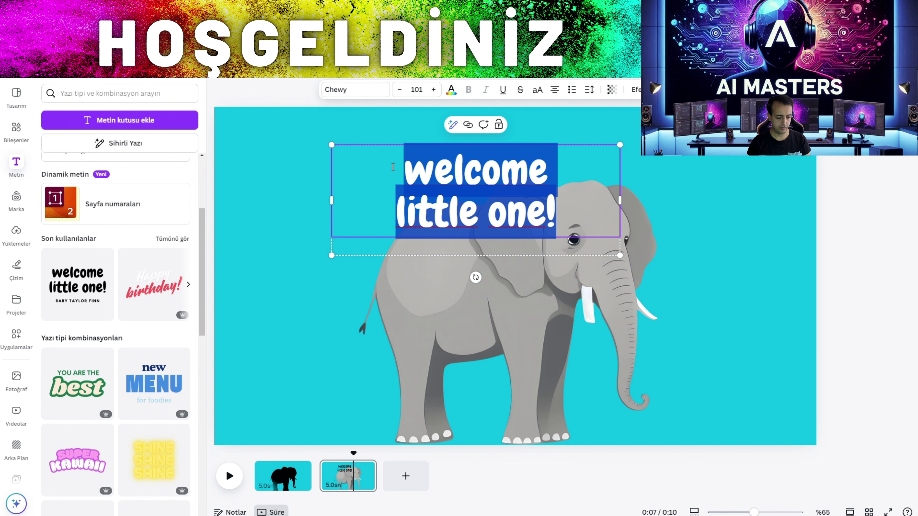
pyautogui.write('Fil')
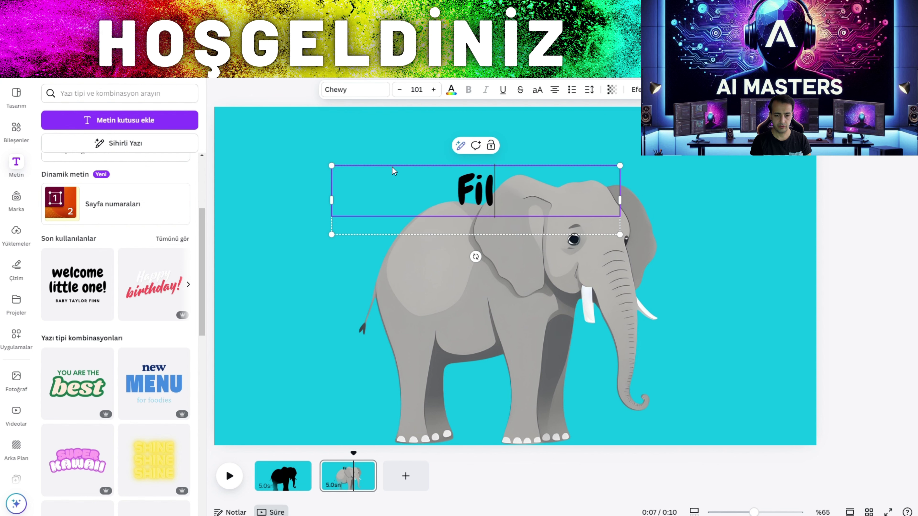
pyautogui.press('BackSpace')
pyautogui.press('BackSpace')
pyautogui.press('BackSpace')
pyautogui.write('FİL')
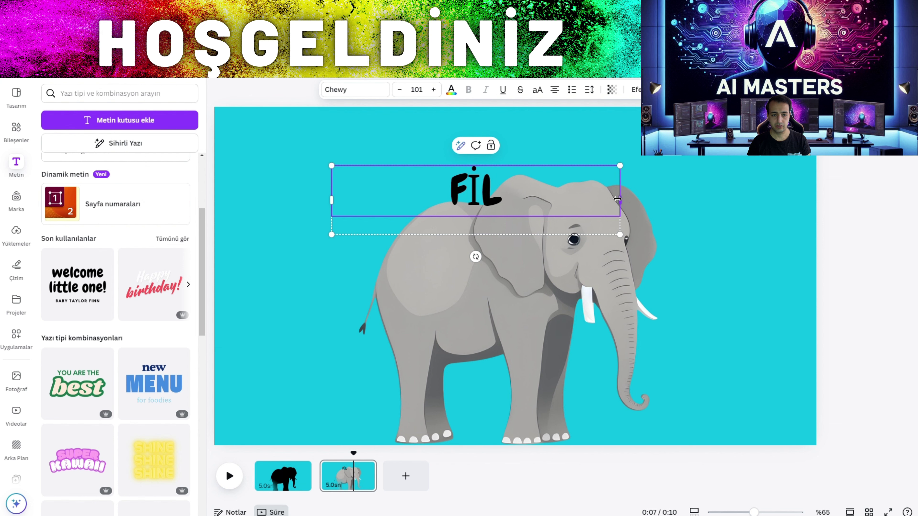
# Scale the FİL title to font size 255 and widen its text box
pyautogui.moveTo(620, 199); pyautogui.dragTo(393, 194)
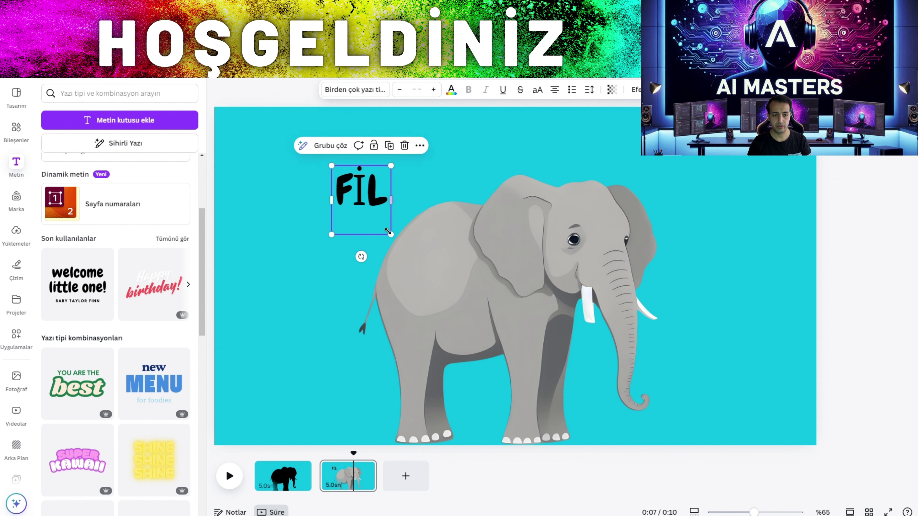
pyautogui.moveTo(395, 234); pyautogui.dragTo(617, 412)
pyautogui.moveTo(526, 314); pyautogui.dragTo(566, 254)
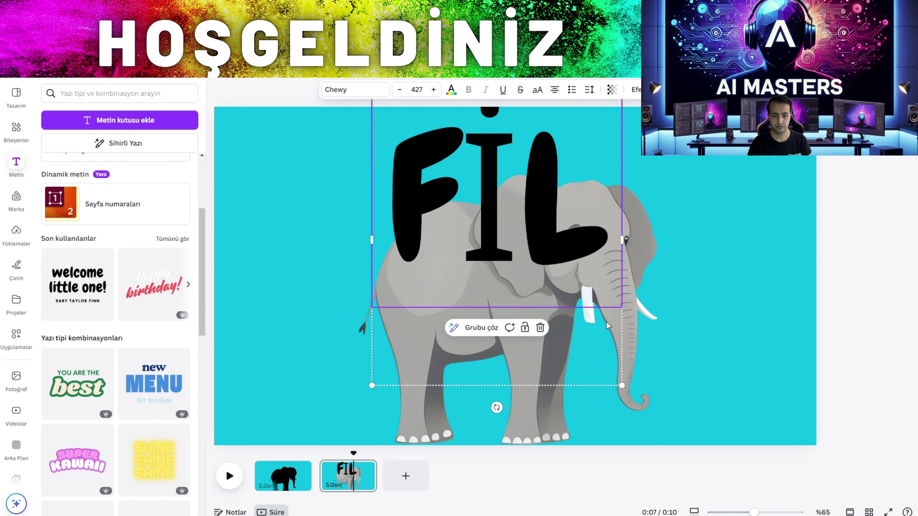
pyautogui.moveTo(616, 380); pyautogui.dragTo(516, 263)
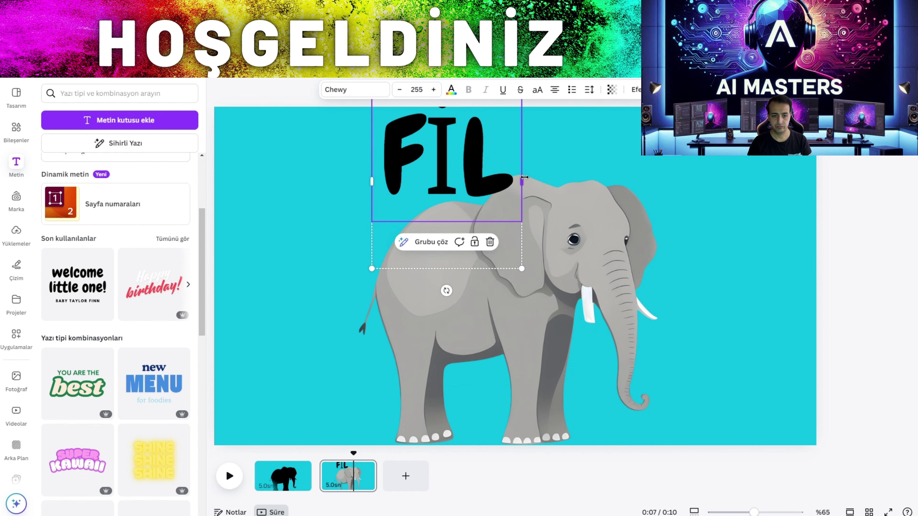
pyautogui.moveTo(525, 177); pyautogui.dragTo(651, 181)
# Nudge the elephant slightly down and move the FİL title to the page's upper-left corner
pyautogui.moveTo(532, 209); pyautogui.dragTo(521, 231)
pyautogui.click(517, 328)
pyautogui.moveTo(517, 328); pyautogui.dragTo(521, 331)
pyautogui.moveTo(523, 147); pyautogui.dragTo(375, 165)
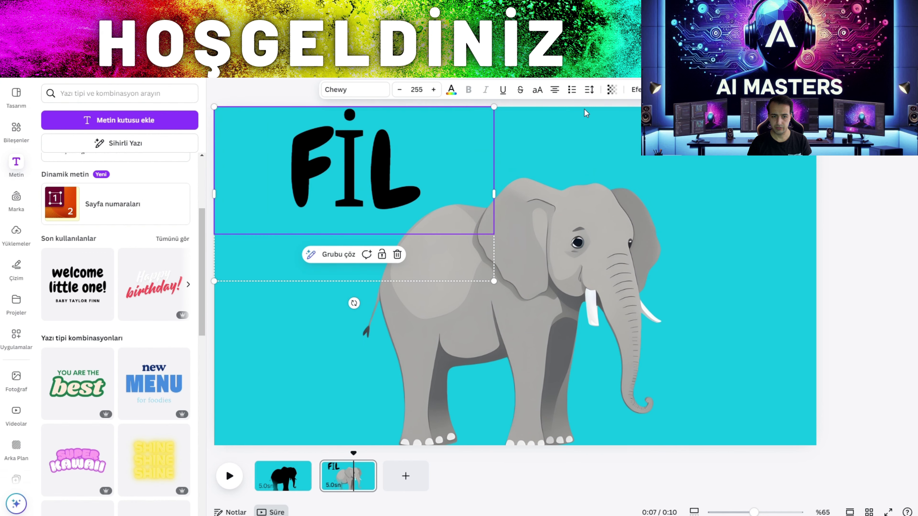
# Colour the FİL title white and give it the solid "Ana hat" outline effect in black at thickness 50
pyautogui.click(451, 89)
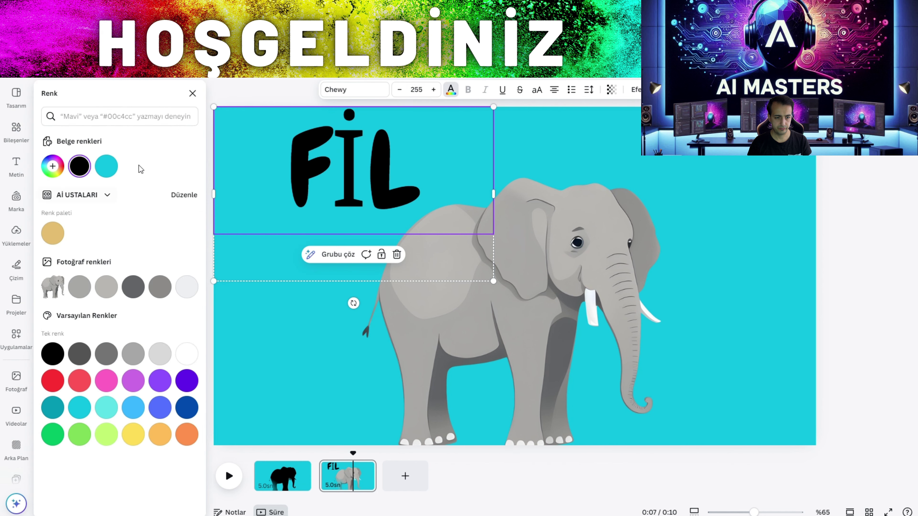
pyautogui.click(188, 355)
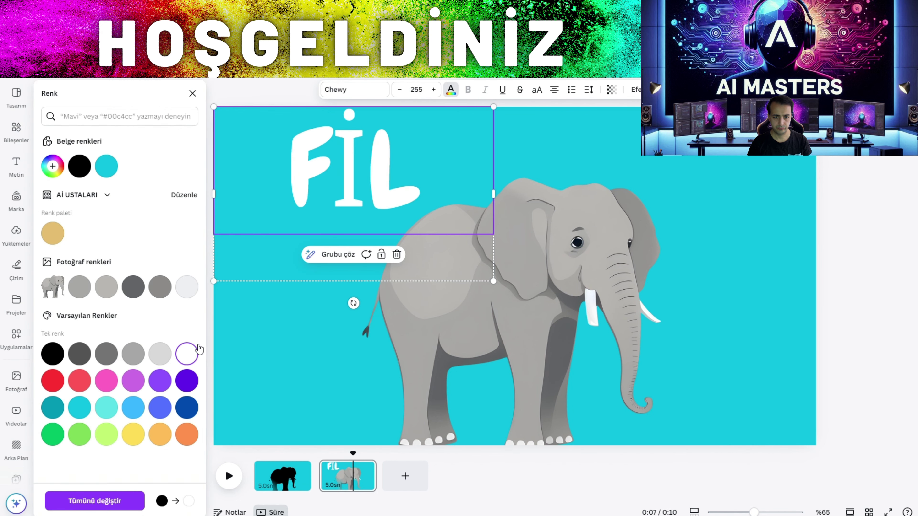
pyautogui.click(635, 90)
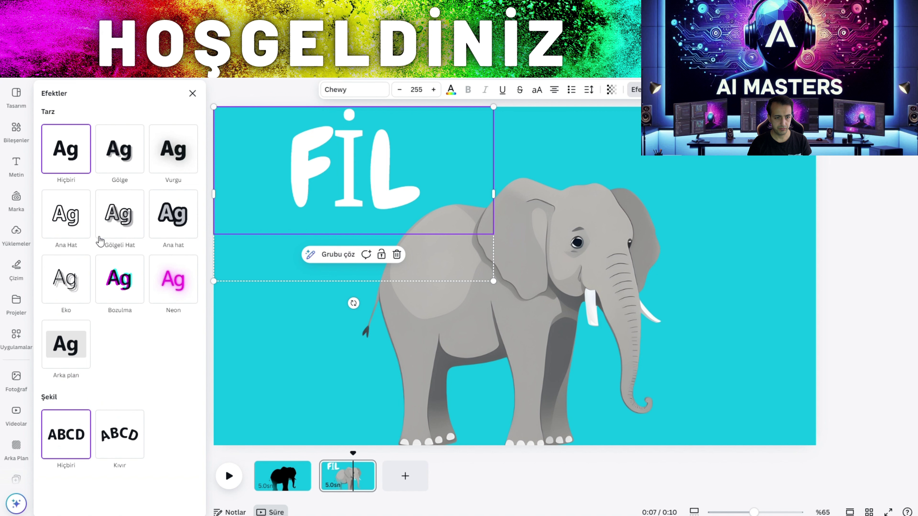
pyautogui.click(167, 210)
pyautogui.click(182, 295)
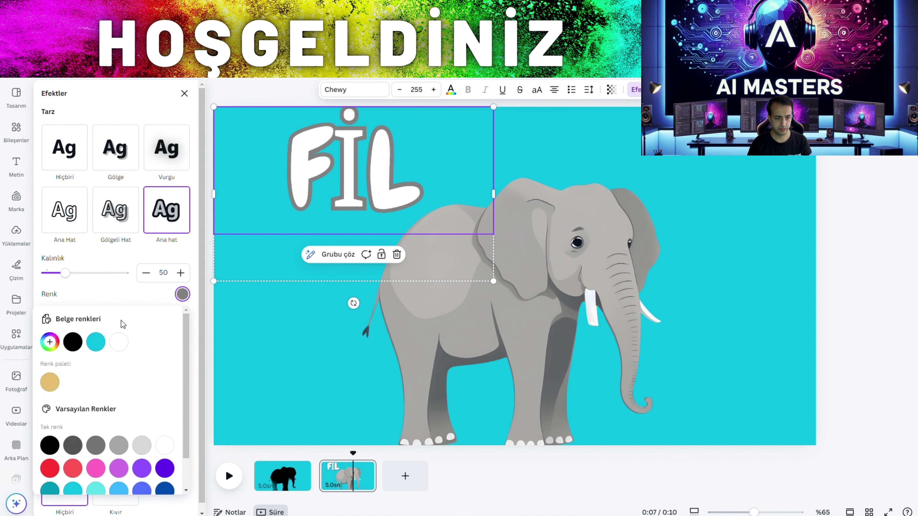
pyautogui.click(72, 342)
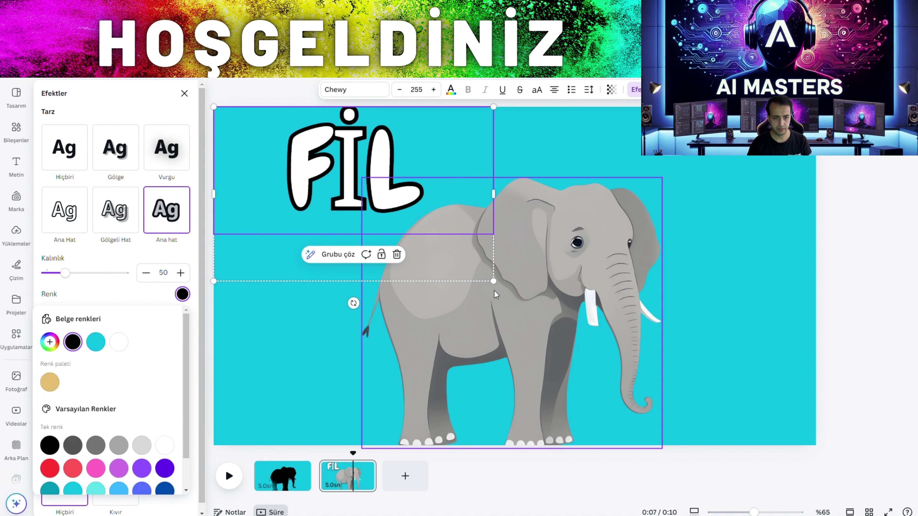
# Enlarge the FİL title to font size 311 and move it into the page's upper-left corner beside the elephant
pyautogui.moveTo(493, 281); pyautogui.dragTo(520, 302)
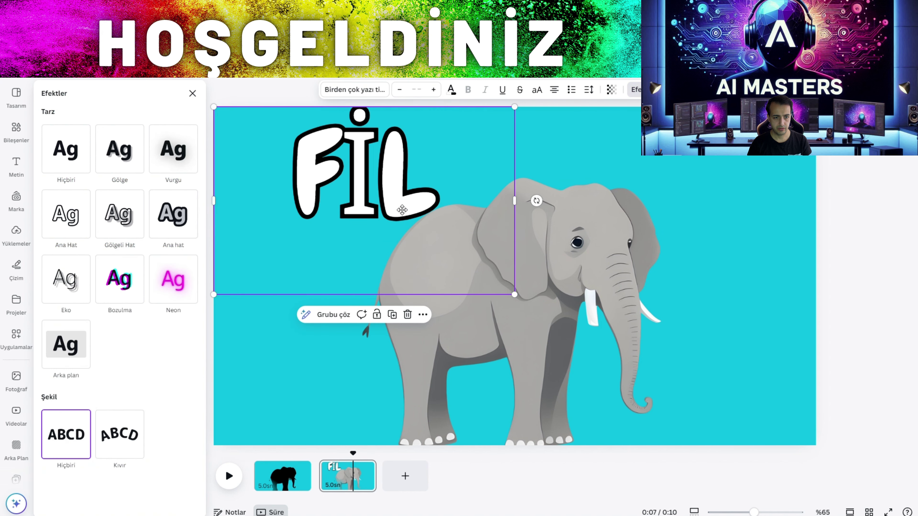
pyautogui.moveTo(411, 212); pyautogui.dragTo(351, 217)
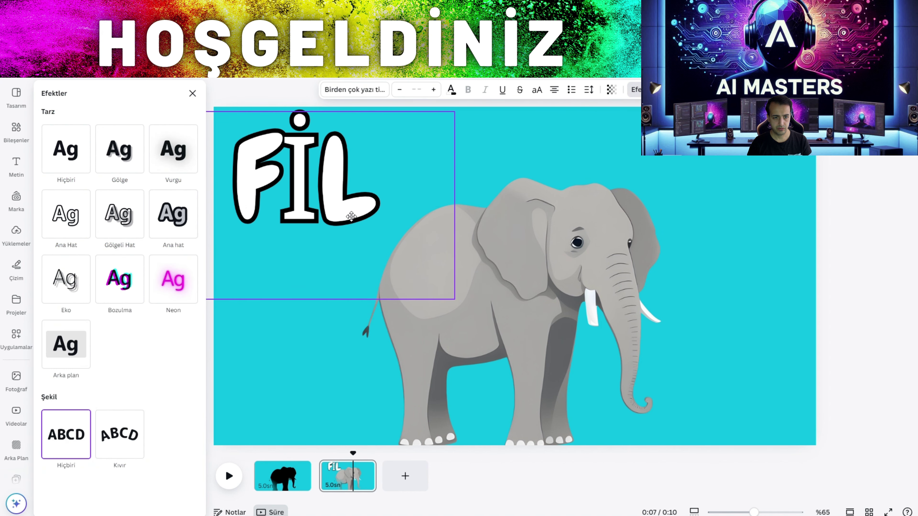
pyautogui.click(426, 295)
pyautogui.moveTo(466, 305); pyautogui.dragTo(544, 335)
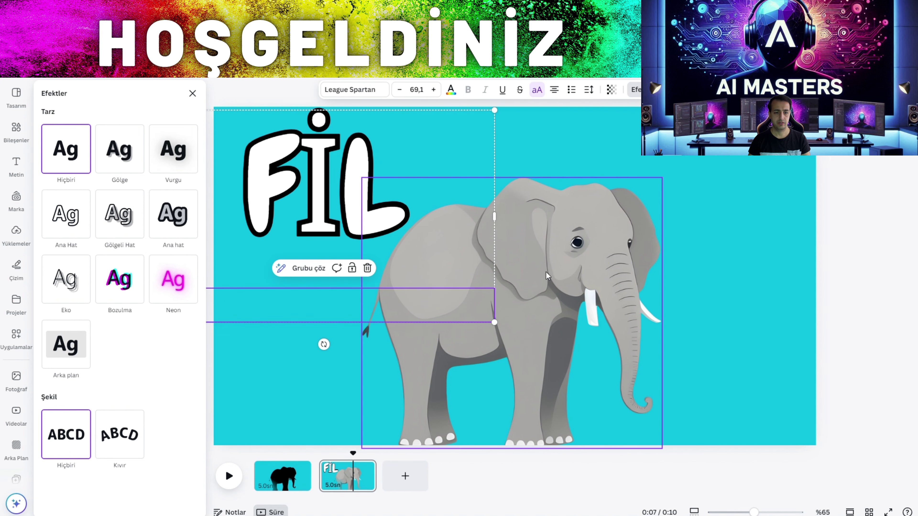
pyautogui.moveTo(314, 172); pyautogui.dragTo(319, 209)
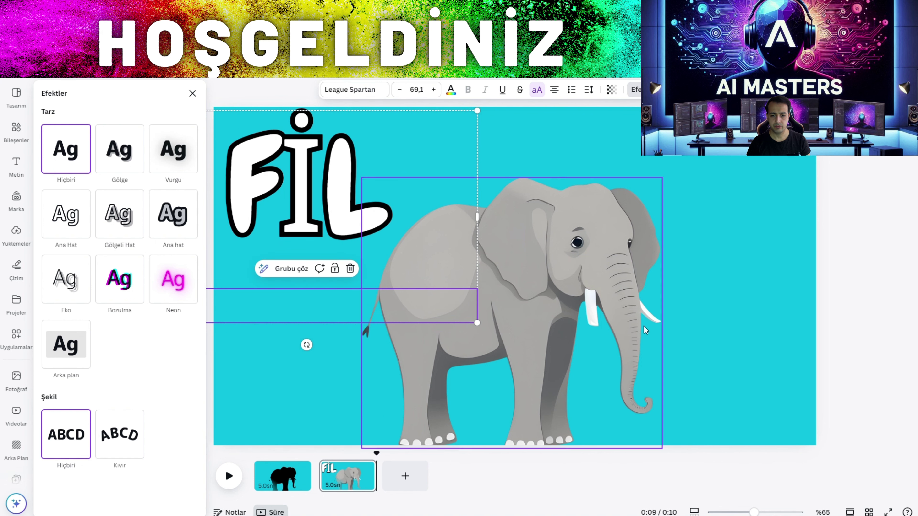
pyautogui.press('Escape')
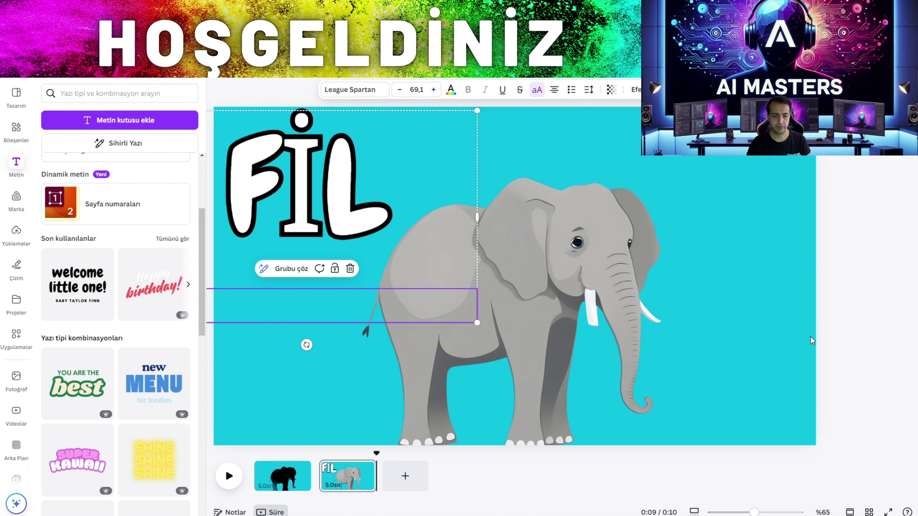
# Add the "Eşleştir ve Taşı" transition between the silhouette page and the coloured elephant page
pyautogui.click(320, 486)
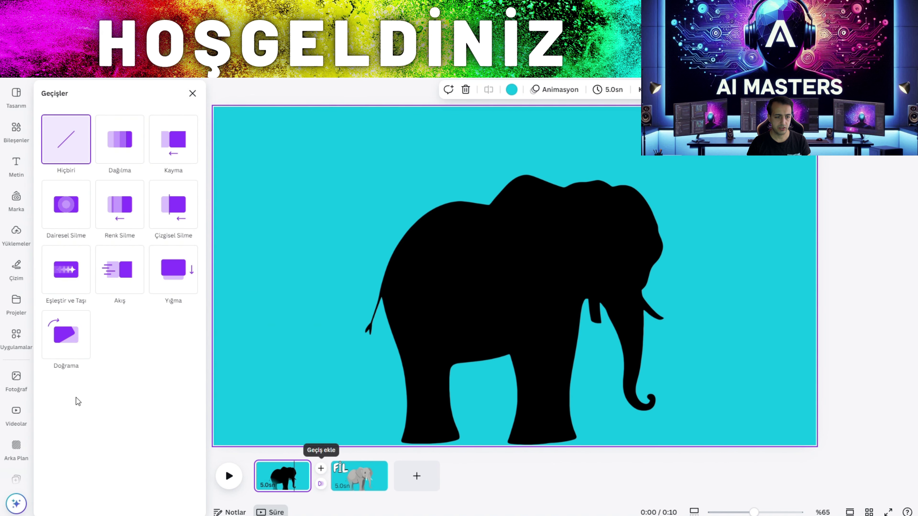
pyautogui.click(76, 289)
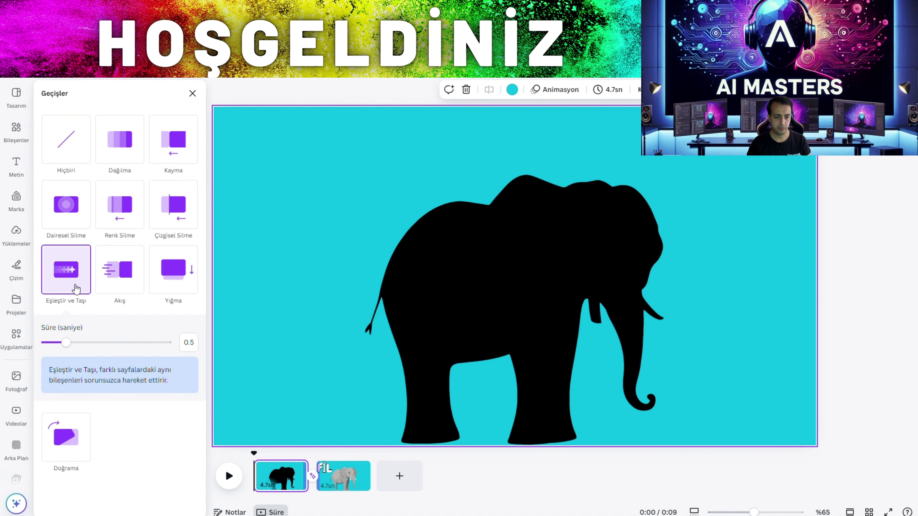
pyautogui.click(339, 479)
pyautogui.click(364, 325)
pyautogui.moveTo(365, 326); pyautogui.dragTo(274, 62)
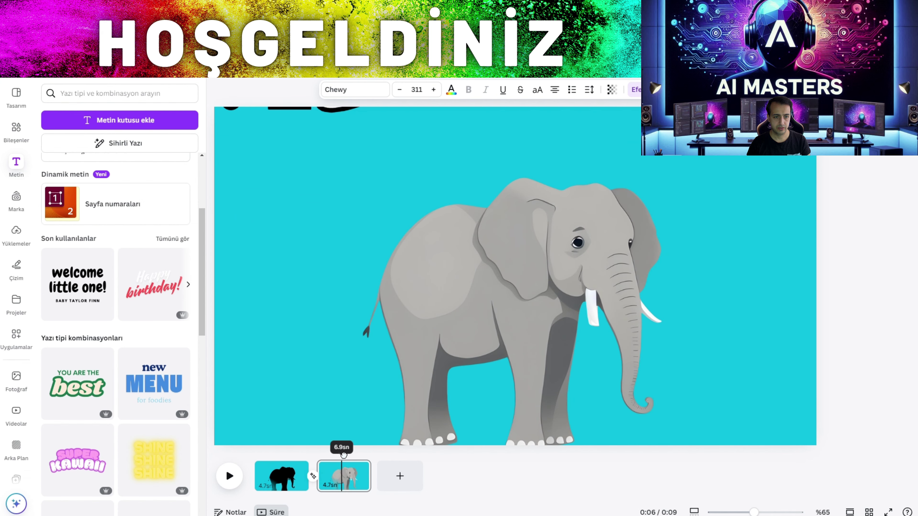
pyautogui.click(319, 117)
pyautogui.moveTo(319, 124); pyautogui.dragTo(331, 245)
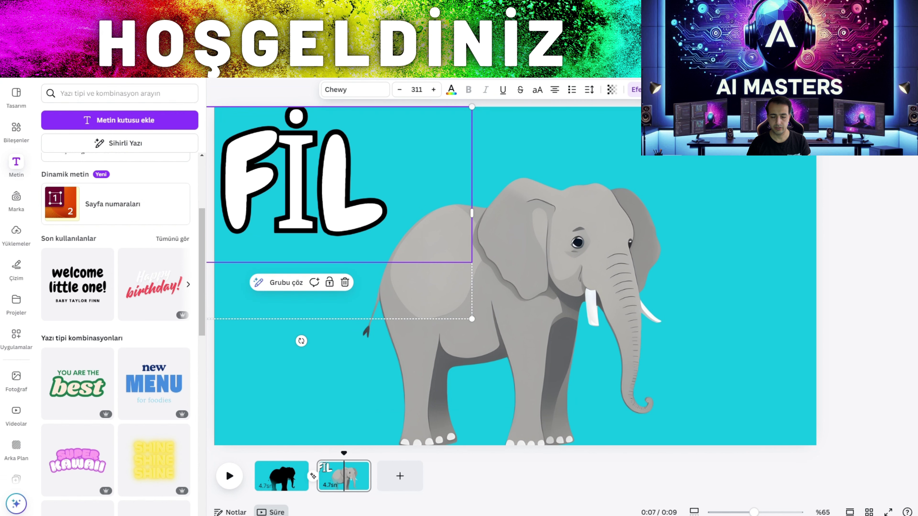
# Apply the "Yukarı" entrance animation to the FİL title on the second page with its direction set to downward
pyautogui.click(665, 89)
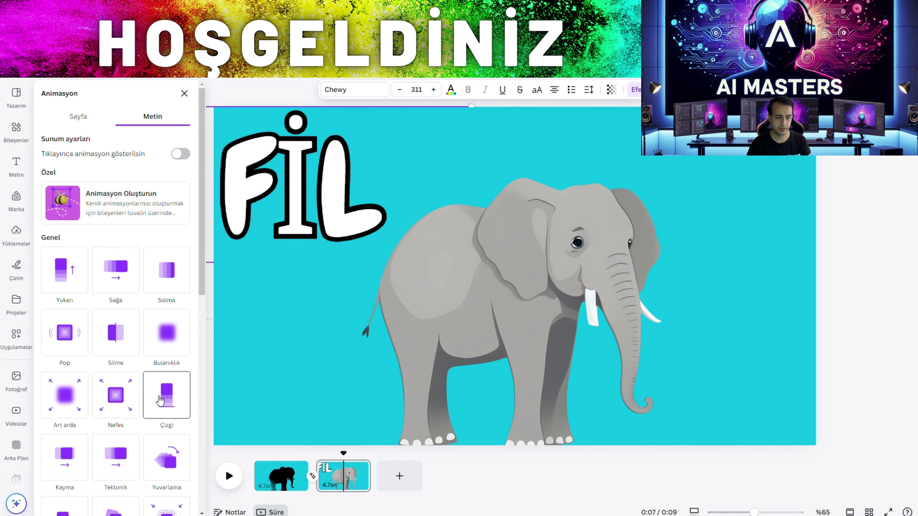
pyautogui.scroll(-5, 145, 362)
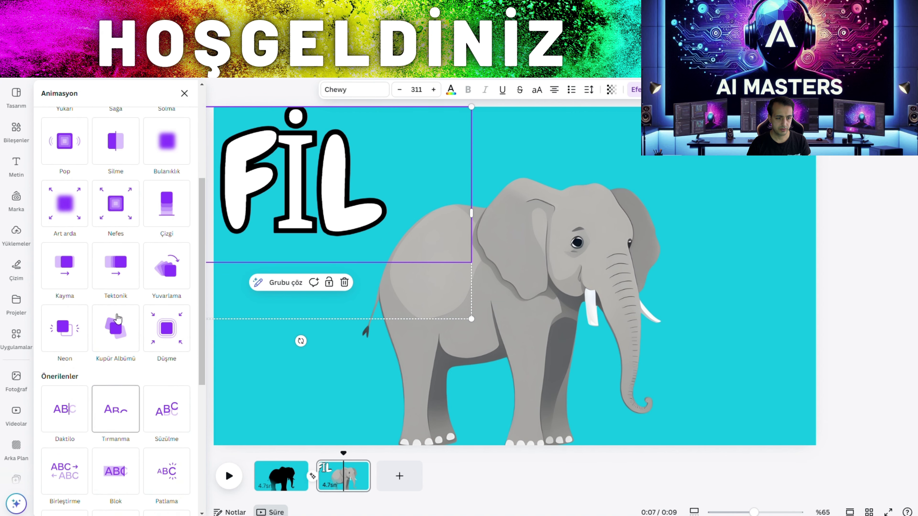
pyautogui.scroll(1, 119, 254)
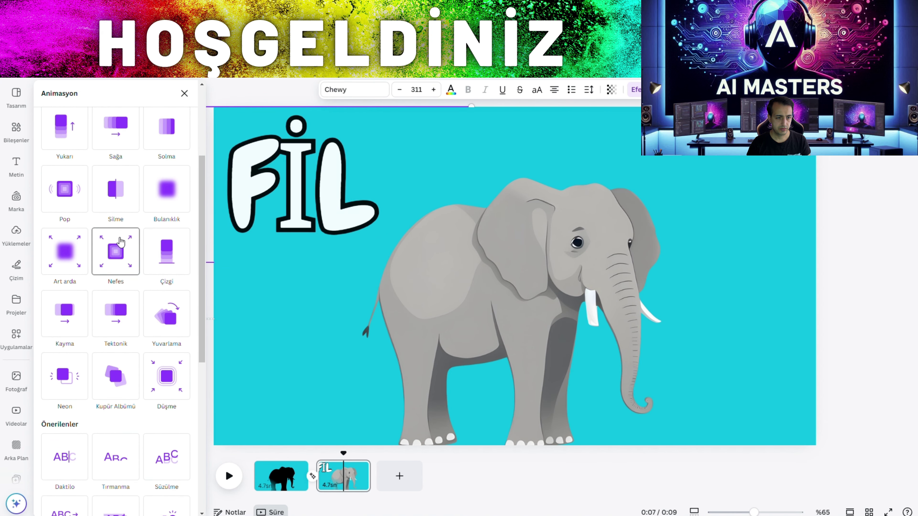
pyautogui.click(66, 132)
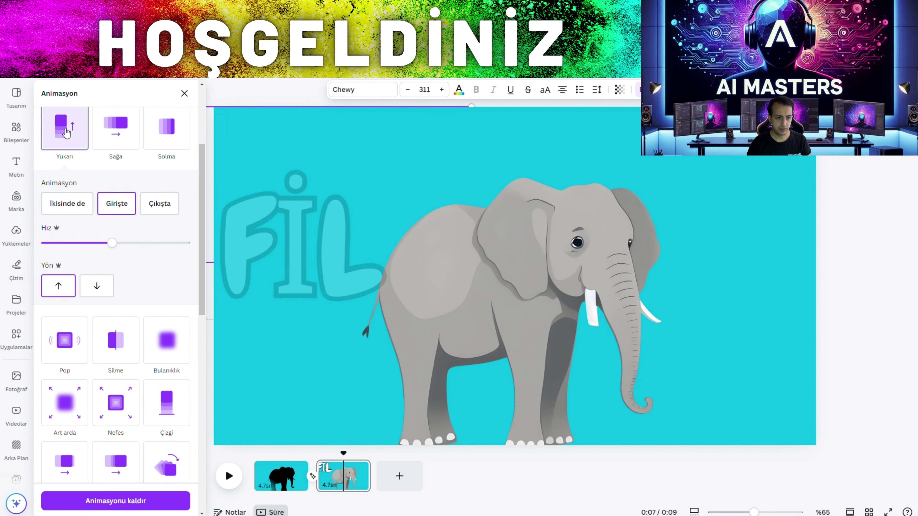
pyautogui.click(94, 284)
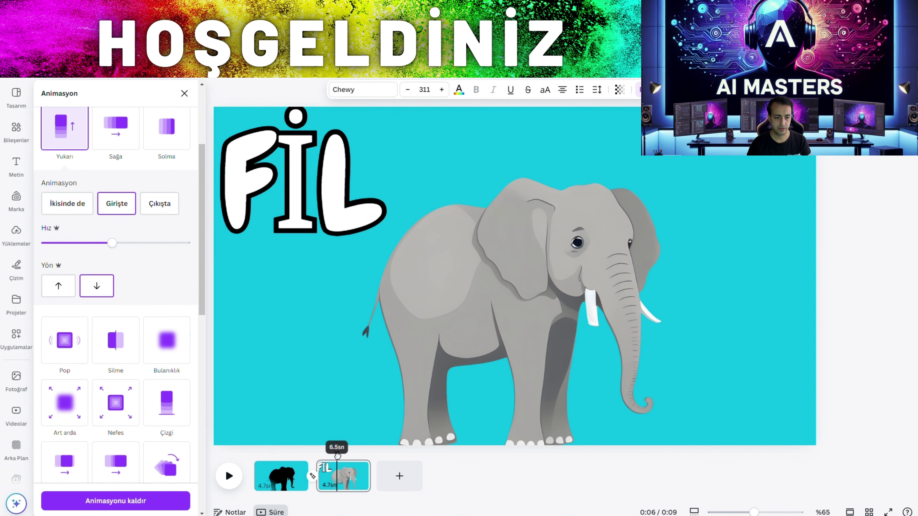
# Shorten the silhouette page's duration to 1.5 seconds, playing the video to check the timing
pyautogui.click(293, 476)
pyautogui.moveTo(302, 469)
pyautogui.mouseDown()
pyautogui.moveTo(282, 473)
pyautogui.moveTo(294, 469)
pyautogui.mouseUp()
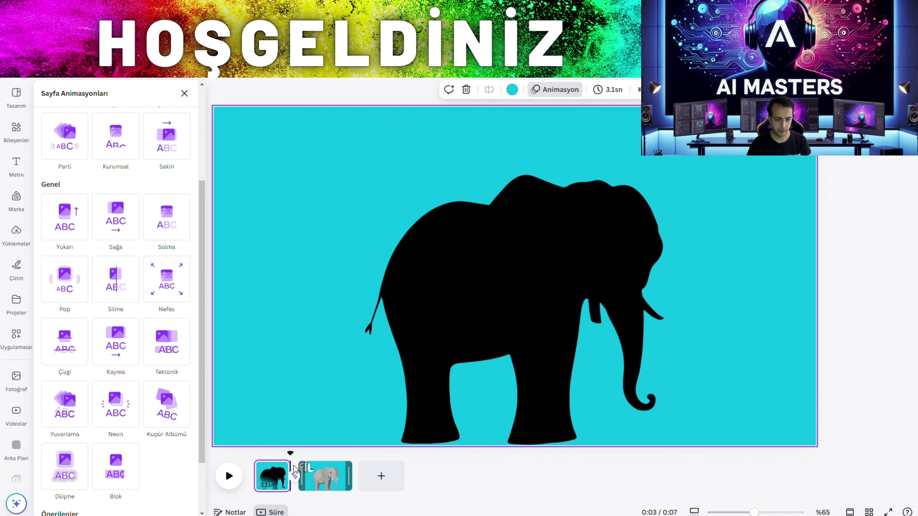
pyautogui.click(263, 454)
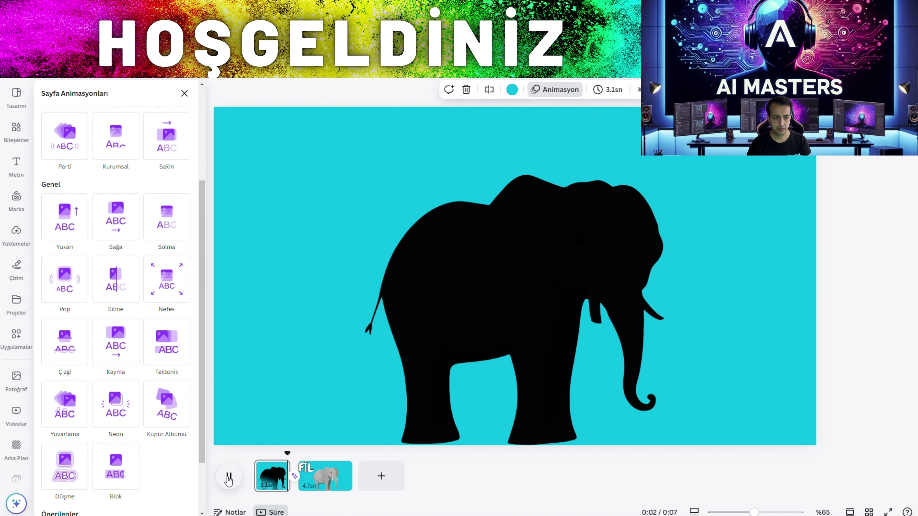
pyautogui.click(229, 477)
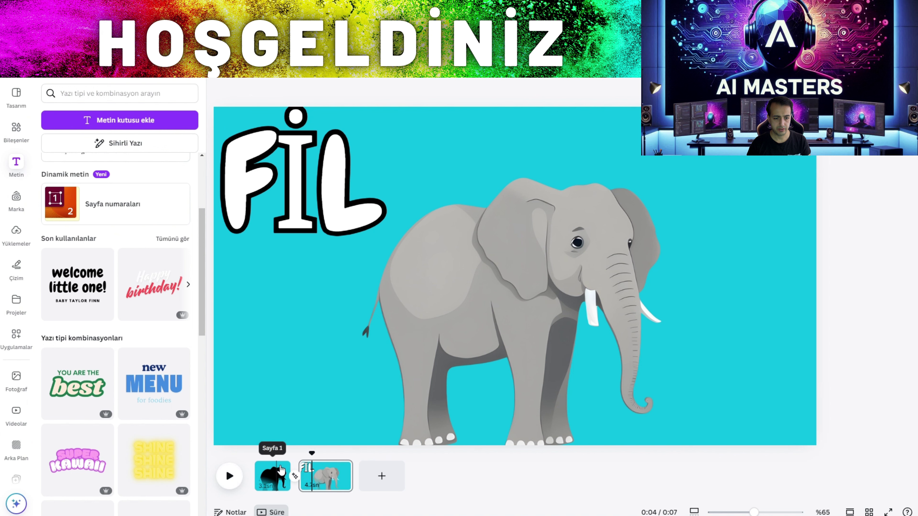
pyautogui.moveTo(289, 464); pyautogui.dragTo(271, 460)
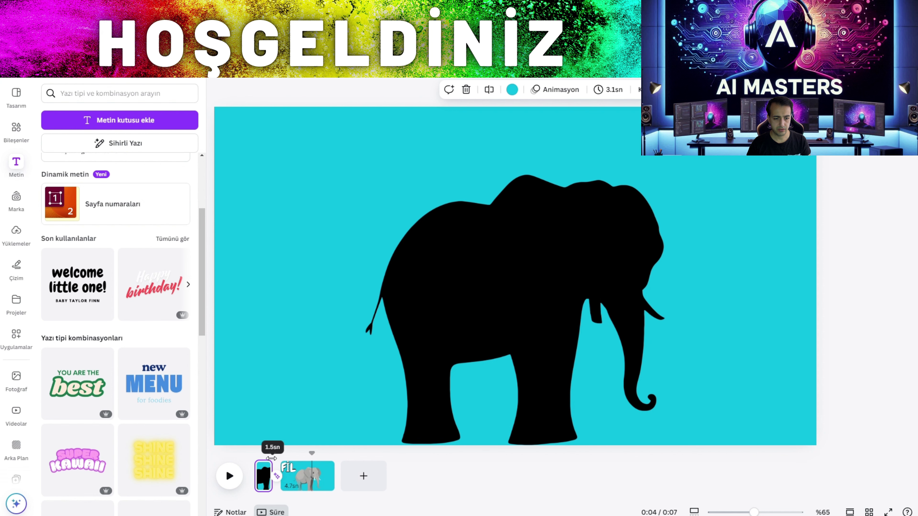
pyautogui.moveTo(272, 458); pyautogui.dragTo(273, 463)
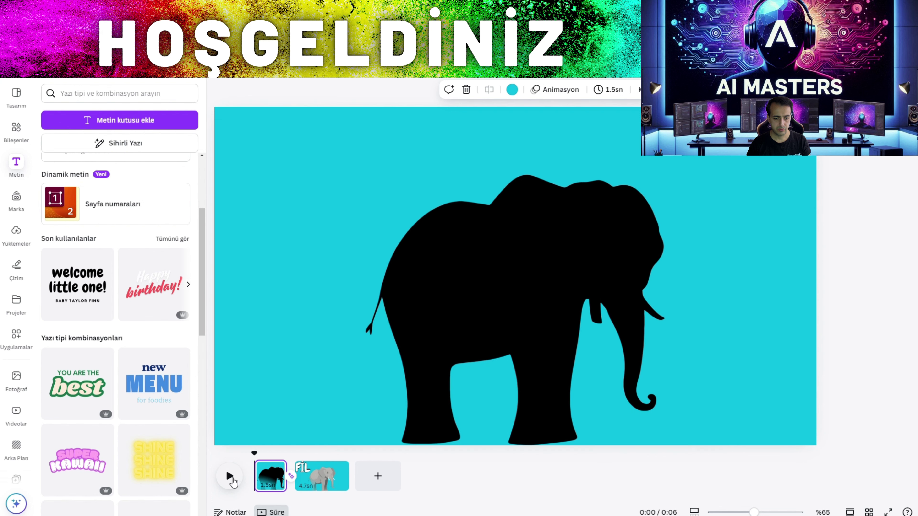